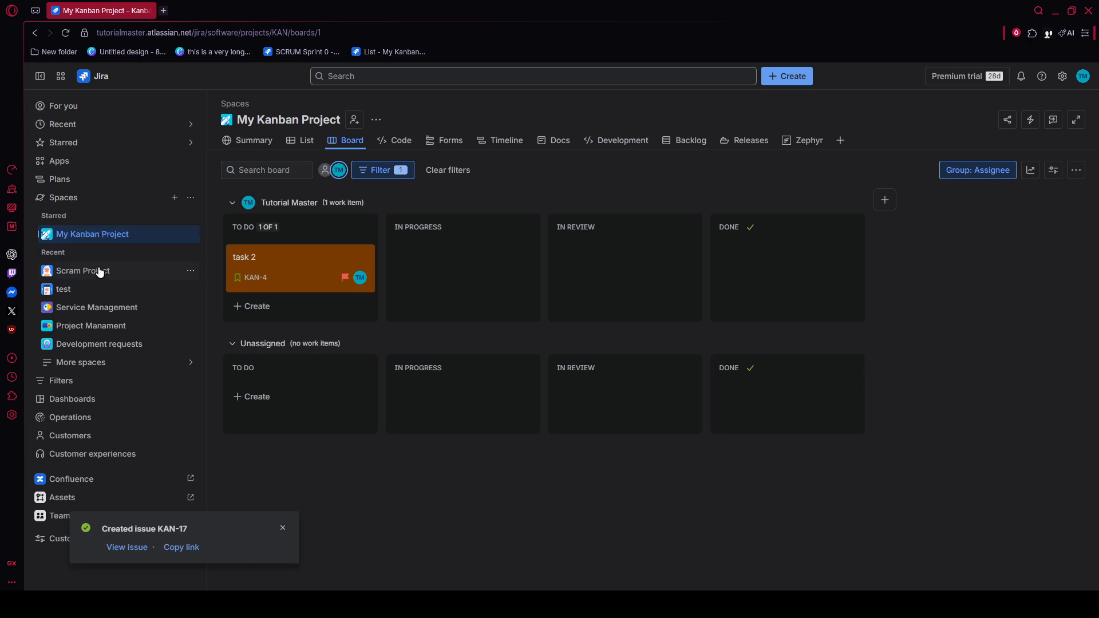
Open the Project Manament space and create a work item of type Task with the summary "task 1".
click(105, 326)
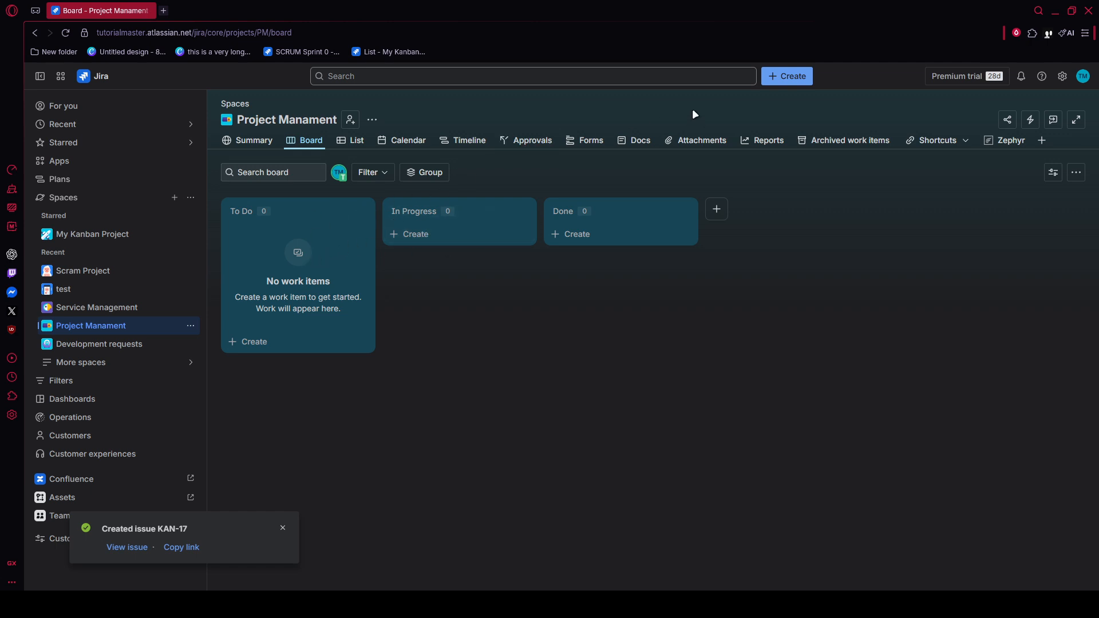
click(787, 76)
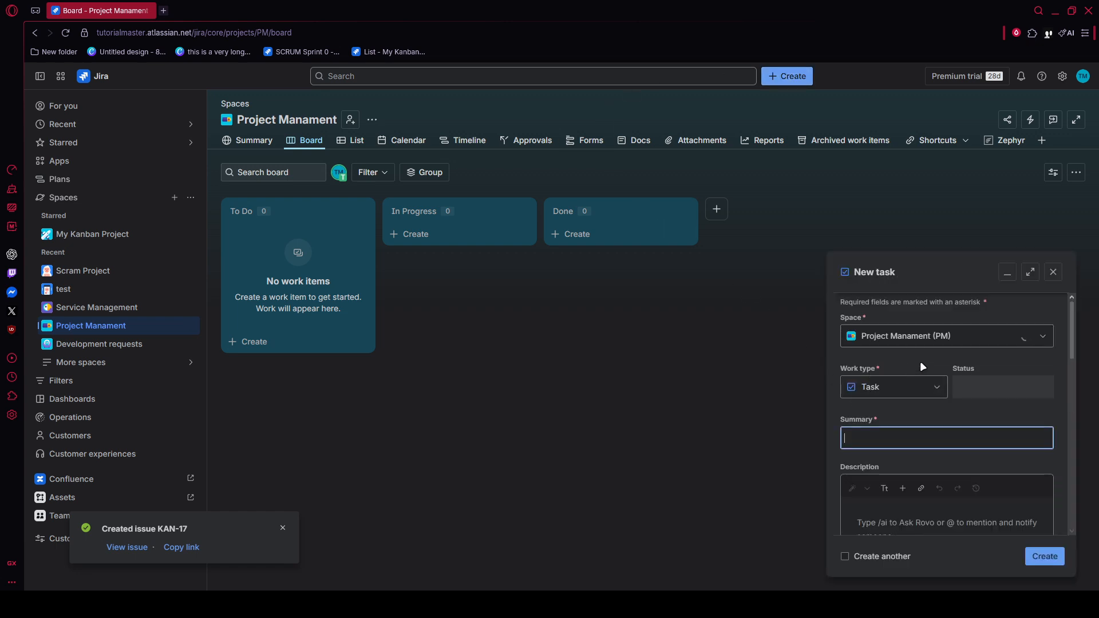
click(887, 390)
click(897, 389)
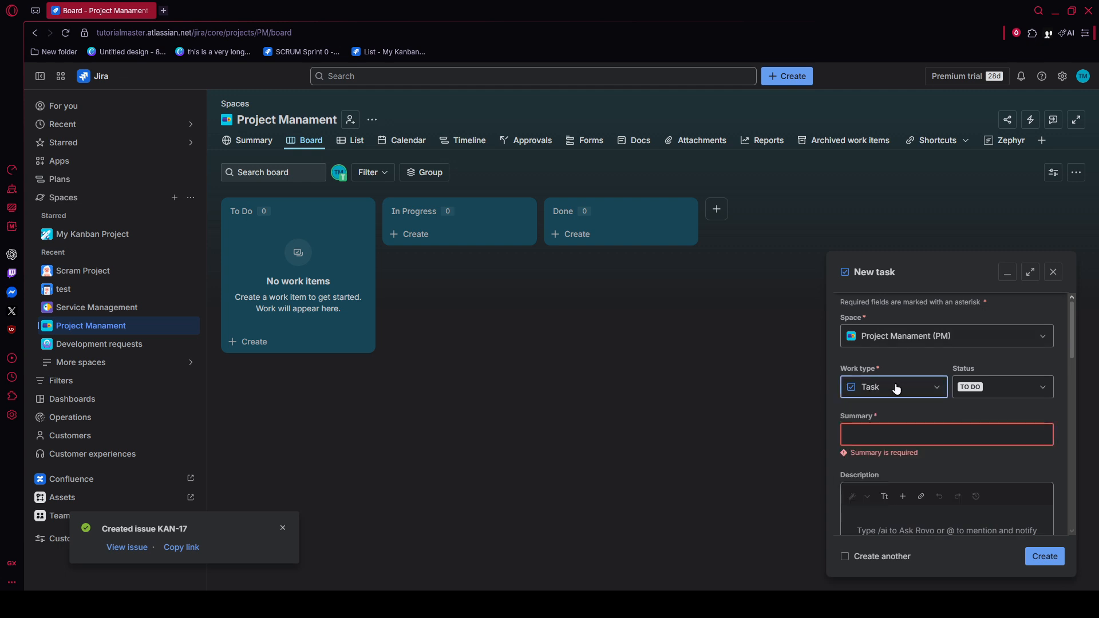
click(891, 433)
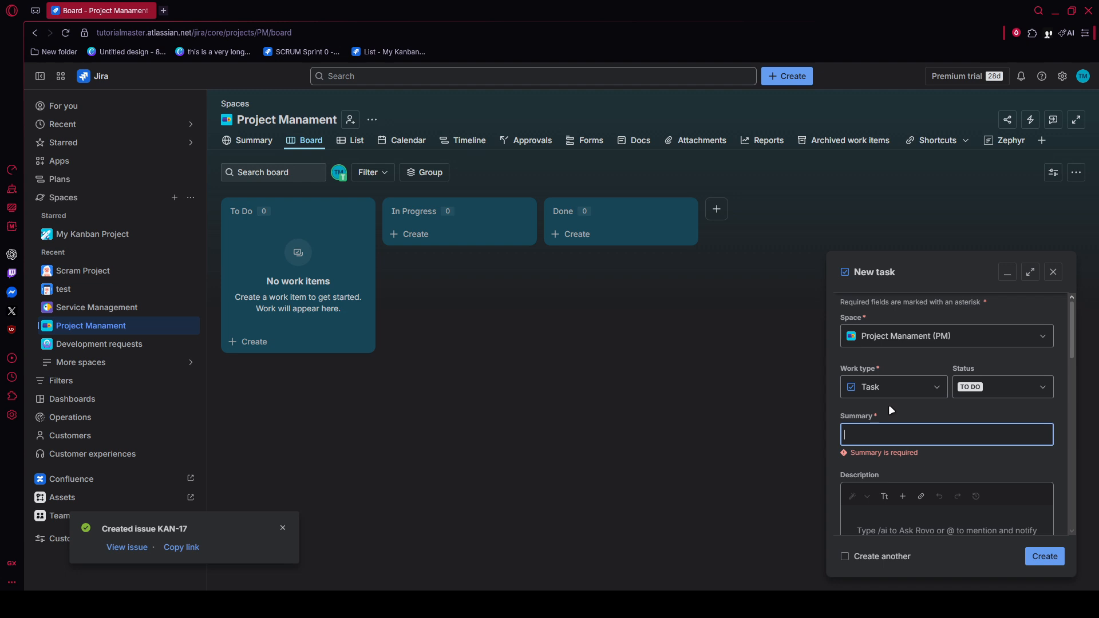
text(task 1)
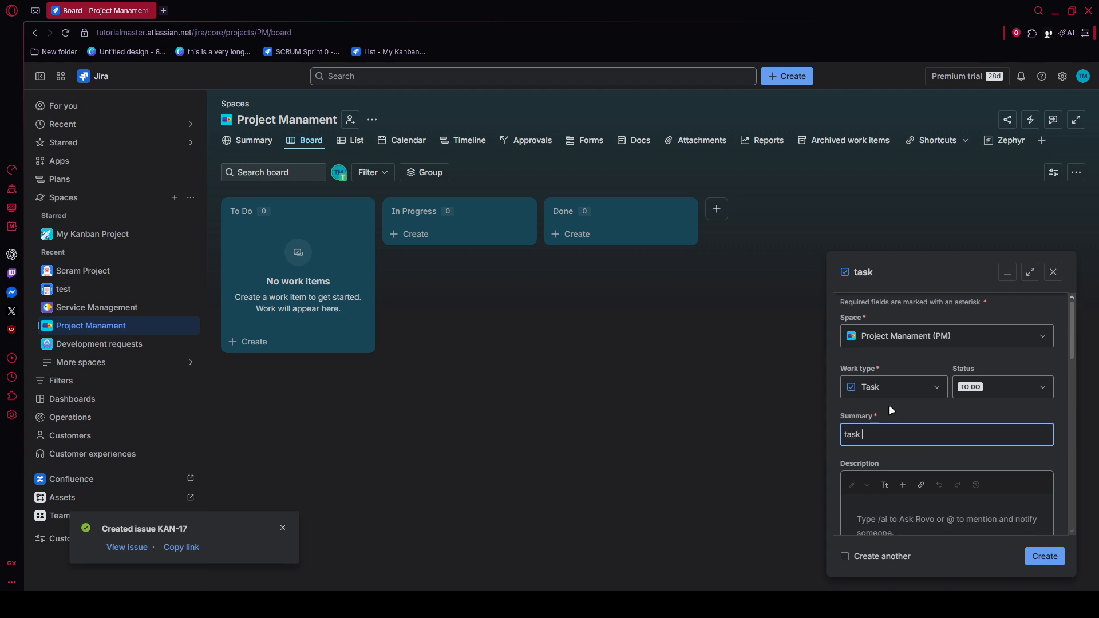
click(1061, 562)
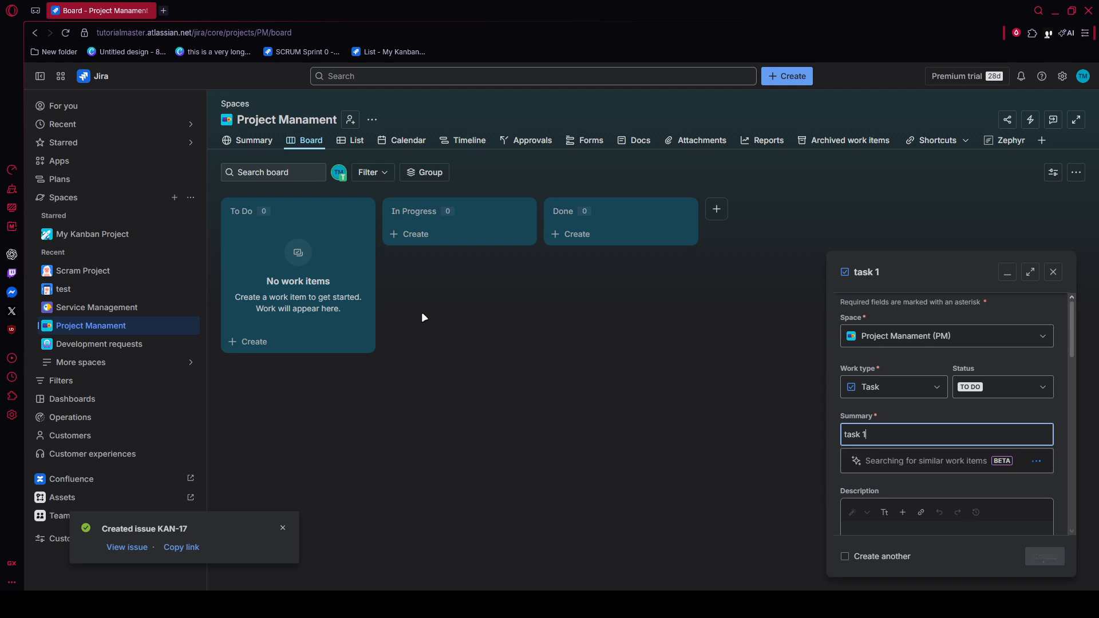
Look at the marketplace page for exploring more apps, and return to the Project Manament board.
click(68, 162)
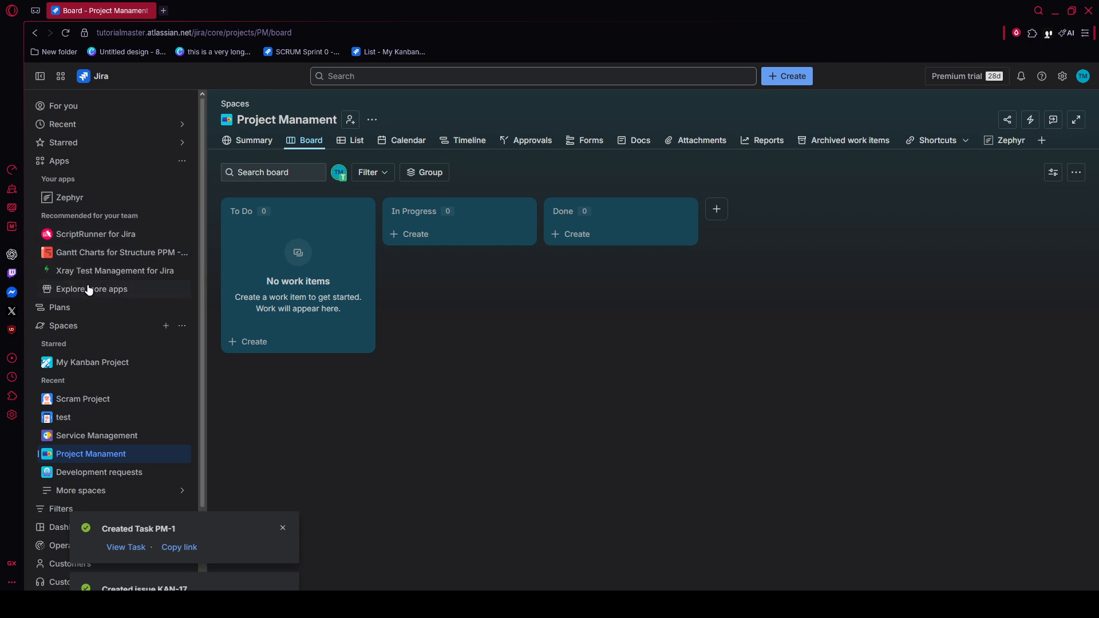
click(109, 293)
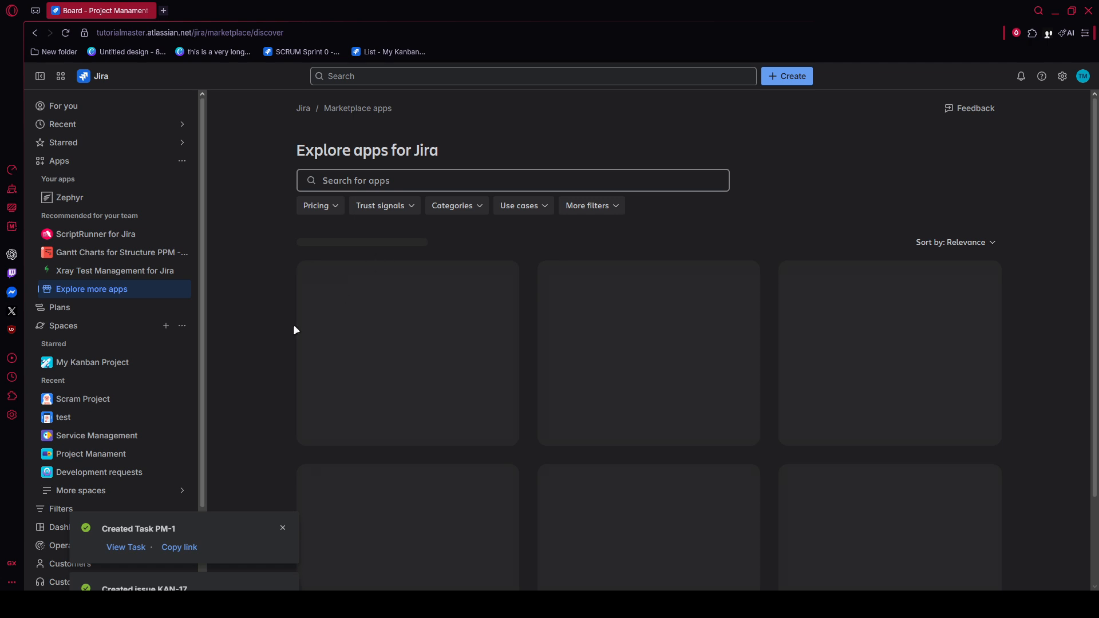
click(127, 454)
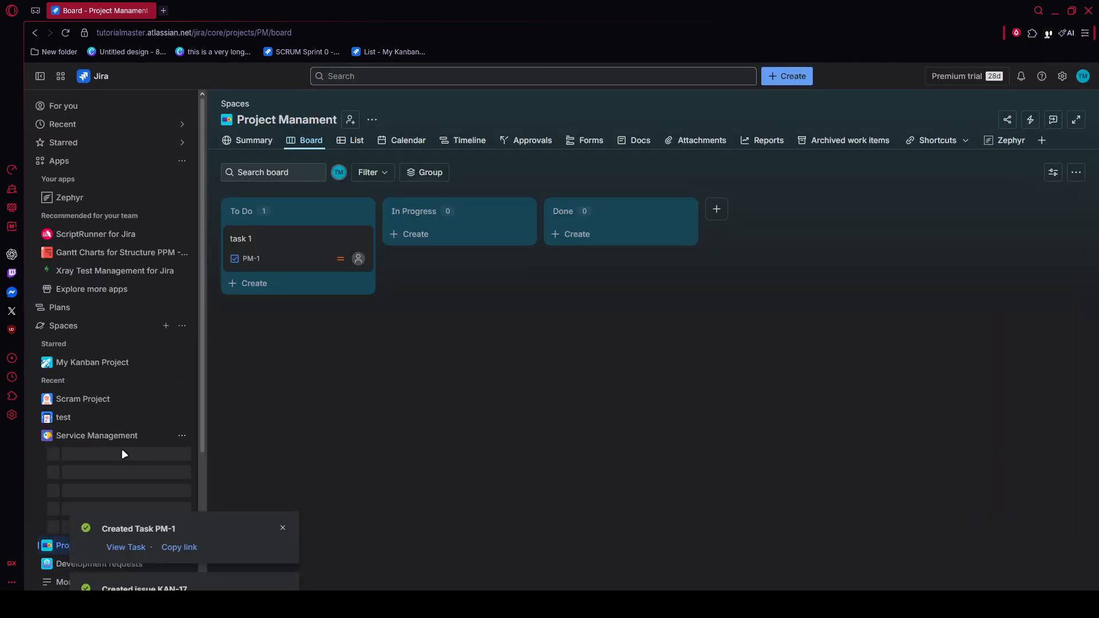
scroll(161, 354, down, 1)
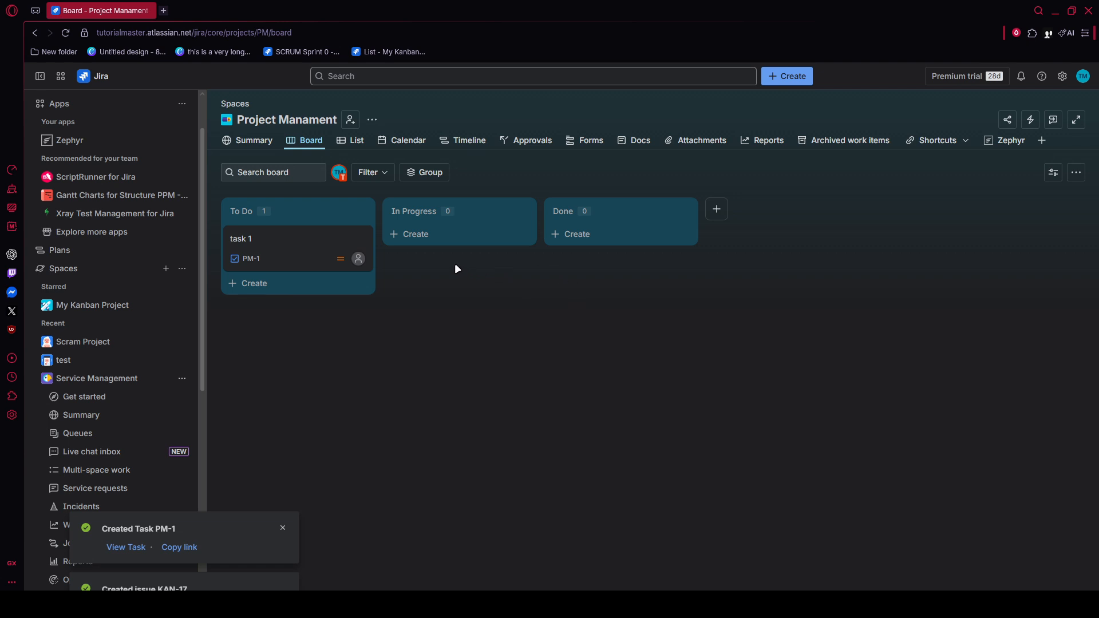
Open task 1 from the To Do column and start creating a new field in its details.
right_click(320, 247)
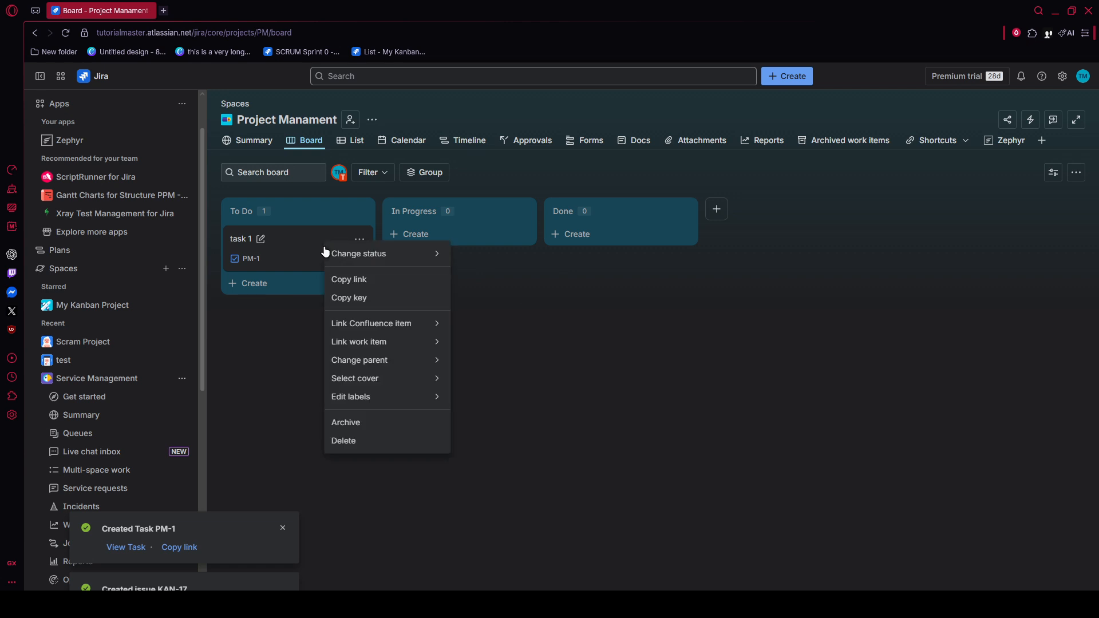
click(291, 243)
click(289, 240)
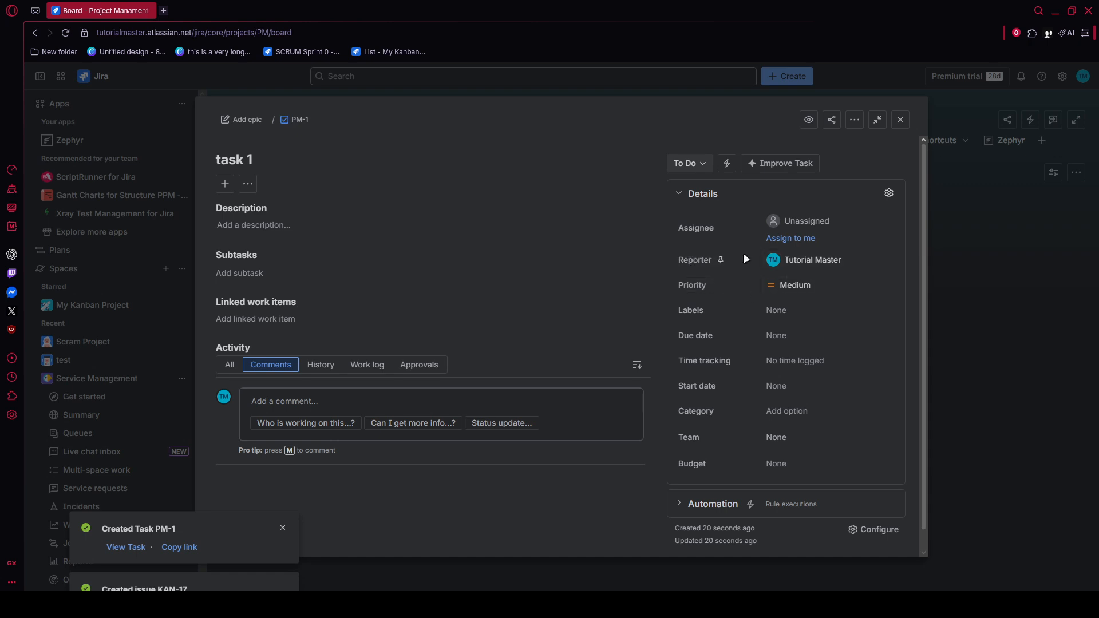
click(892, 196)
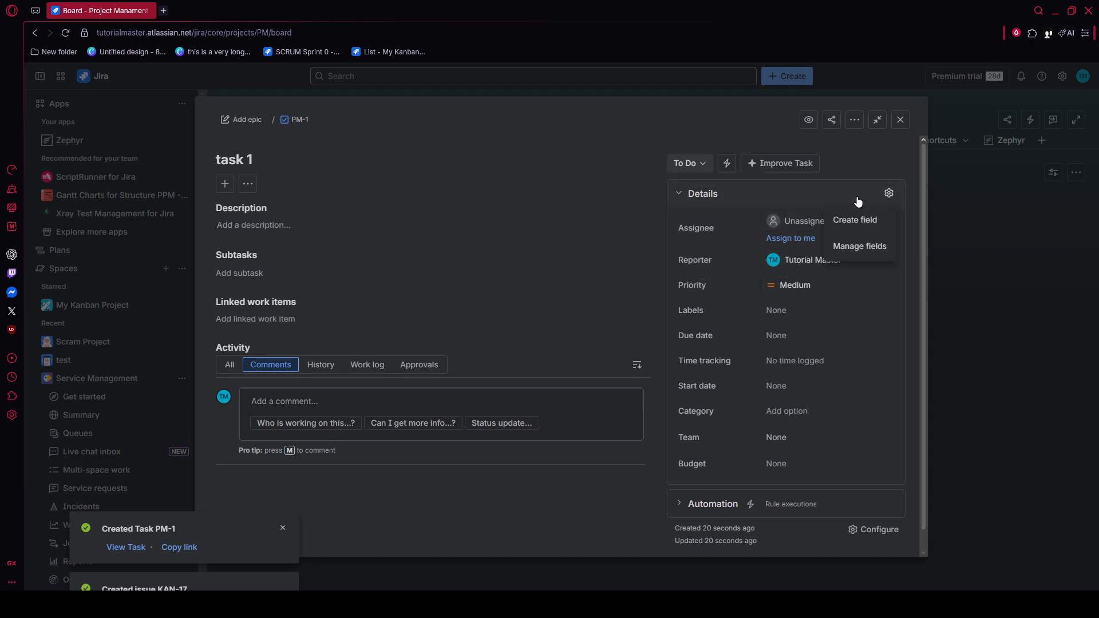
click(855, 222)
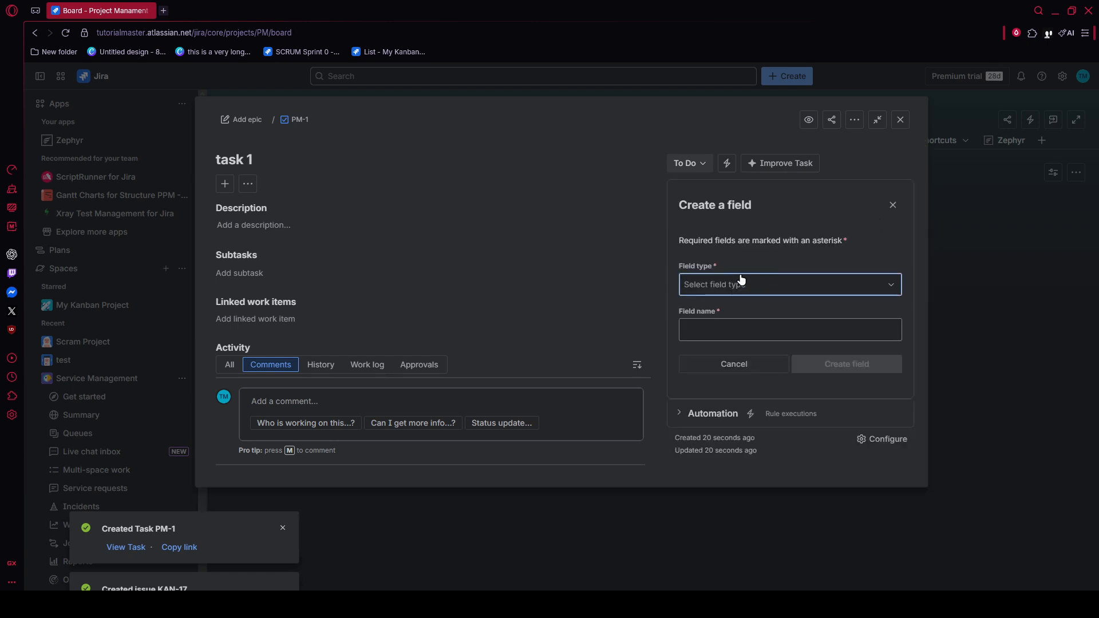
text(te)
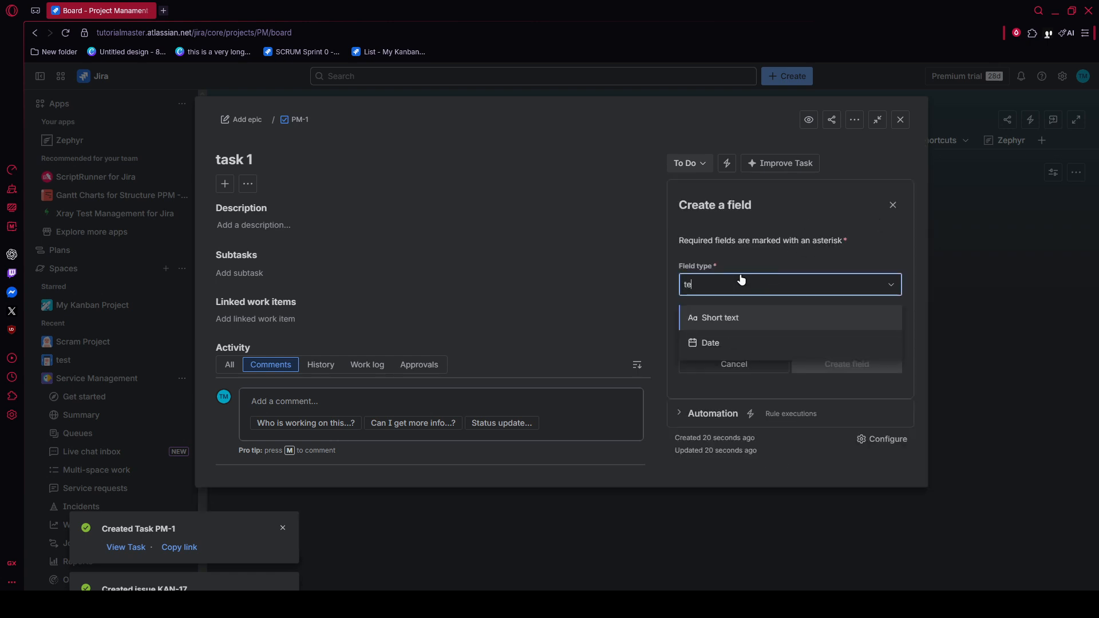
text(de)
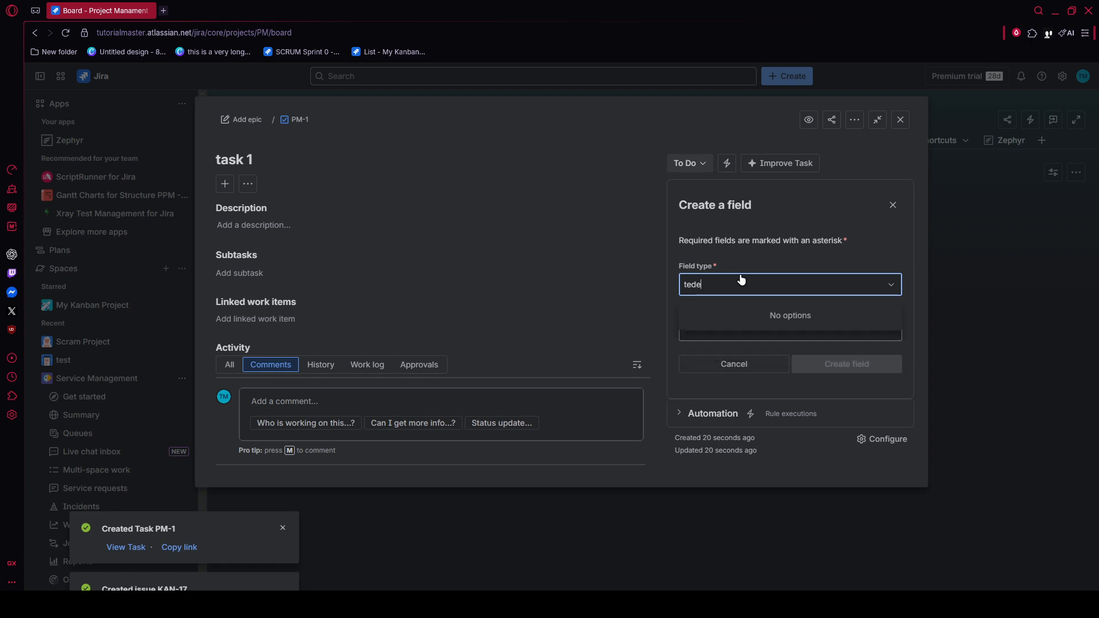
key(BackSpace)
key(BackSpace)
text(s)
key(BackSpace)
text(ted by)
click(774, 255)
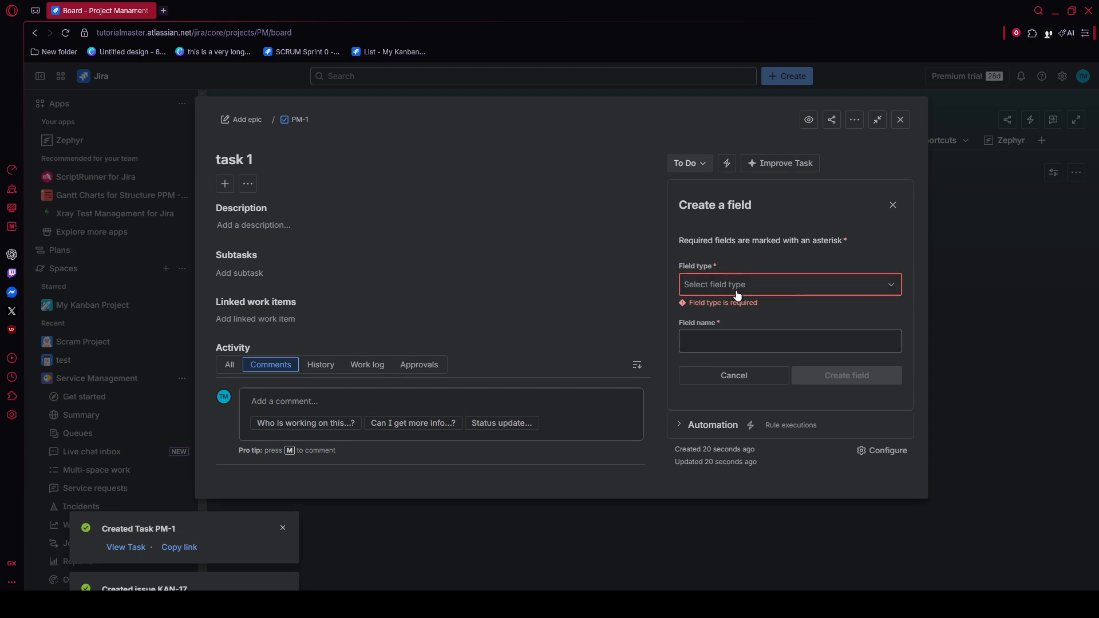
Create a field of type People named "tested by", and close the field editor and the task to return to the board.
click(770, 284)
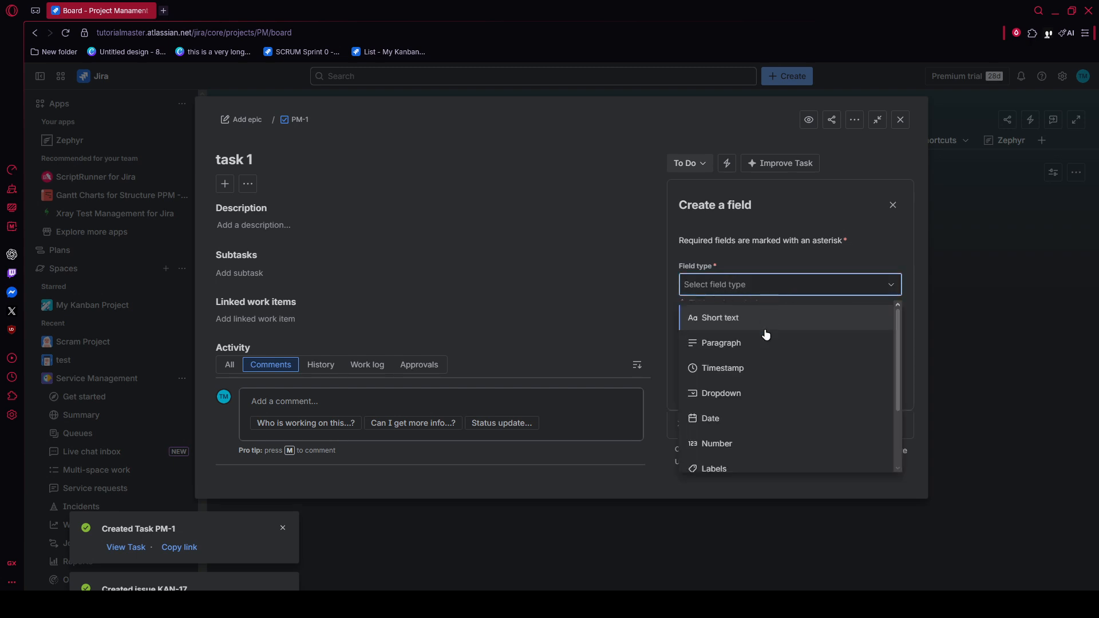
scroll(764, 367, down, 1)
scroll(765, 373, down, 3)
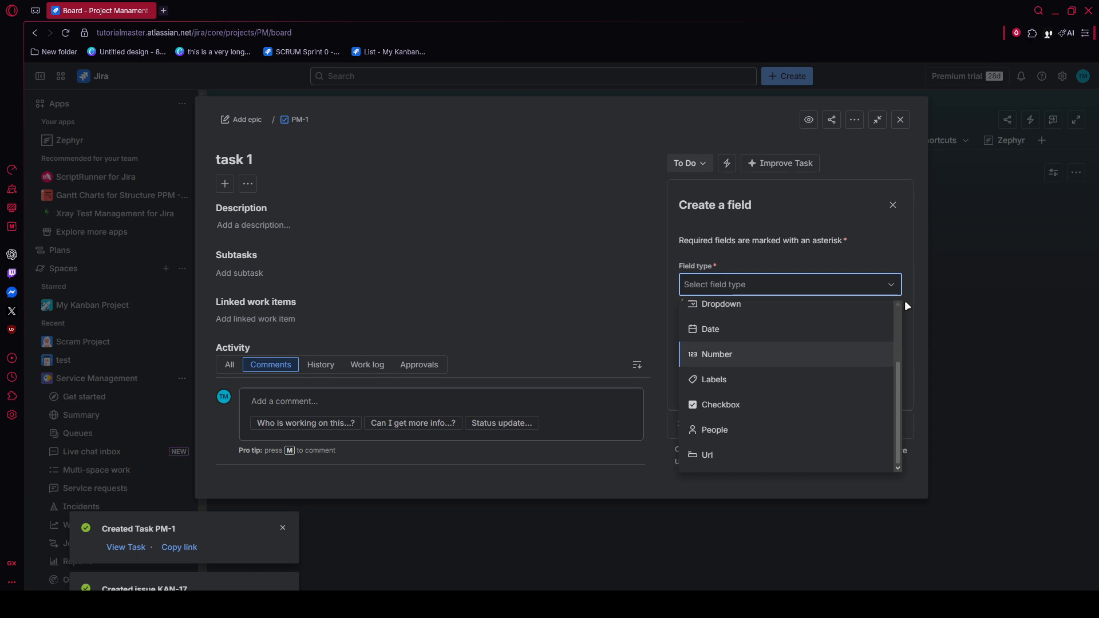
click(755, 429)
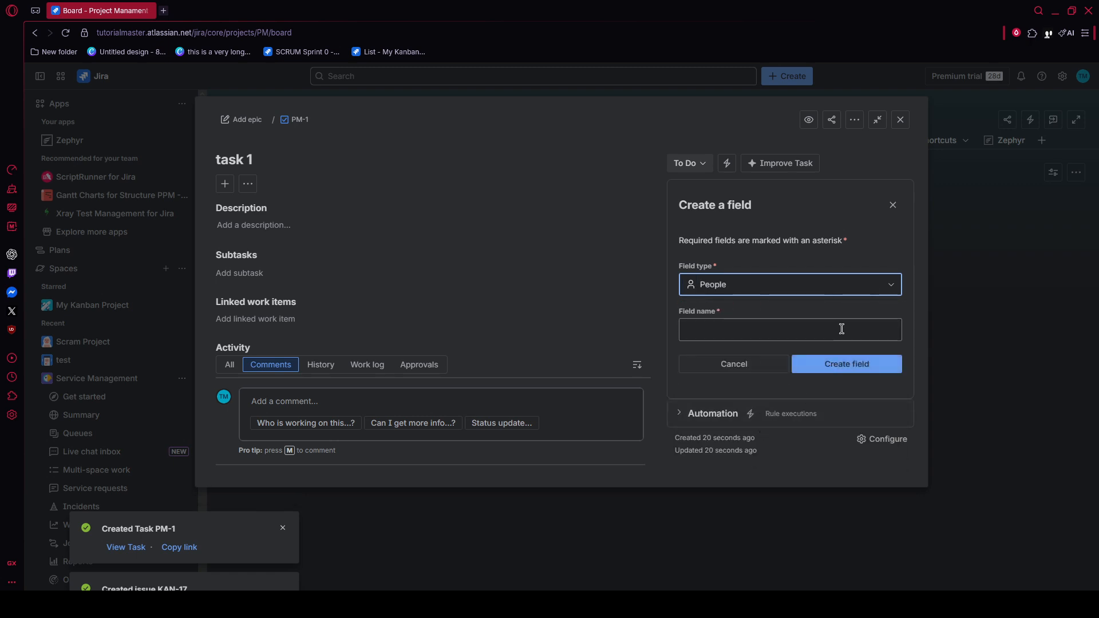
click(749, 330)
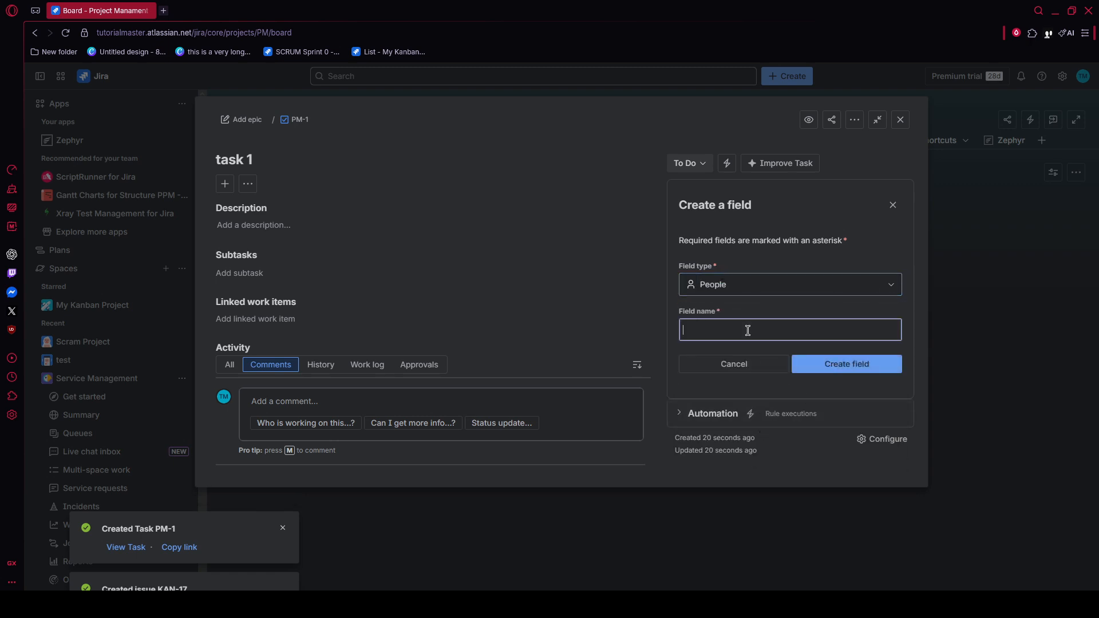
text(te)
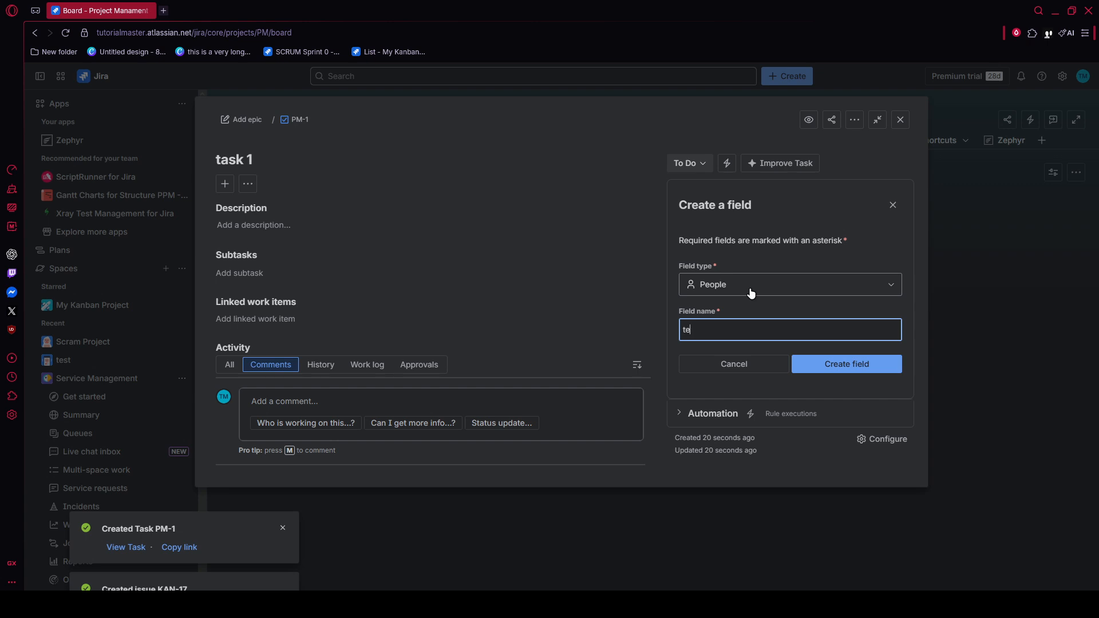
text(sted by)
click(845, 365)
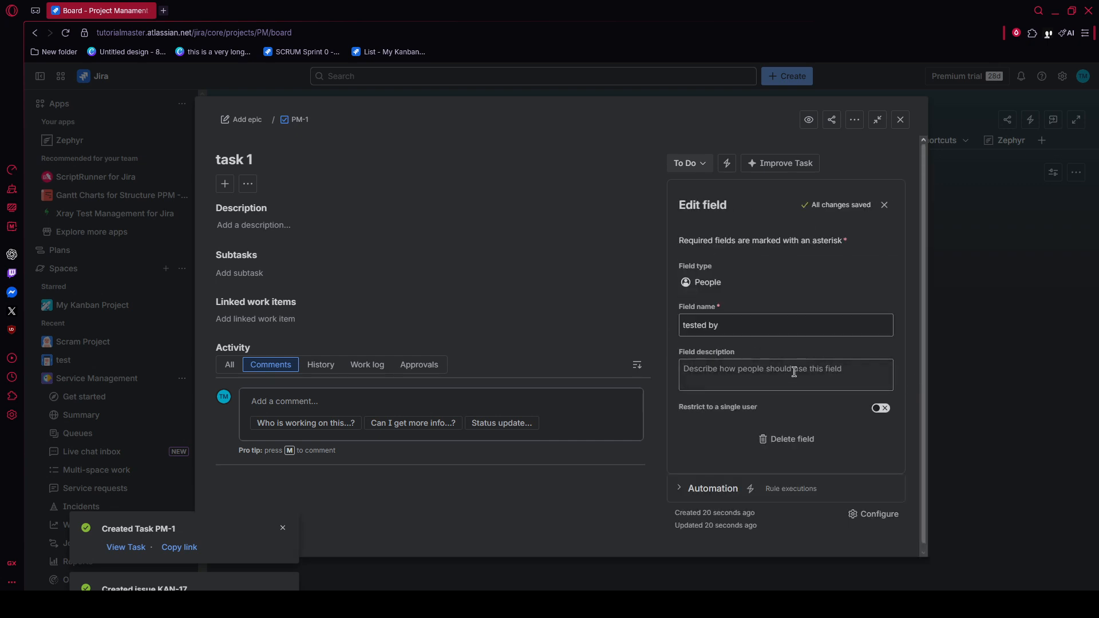
click(883, 205)
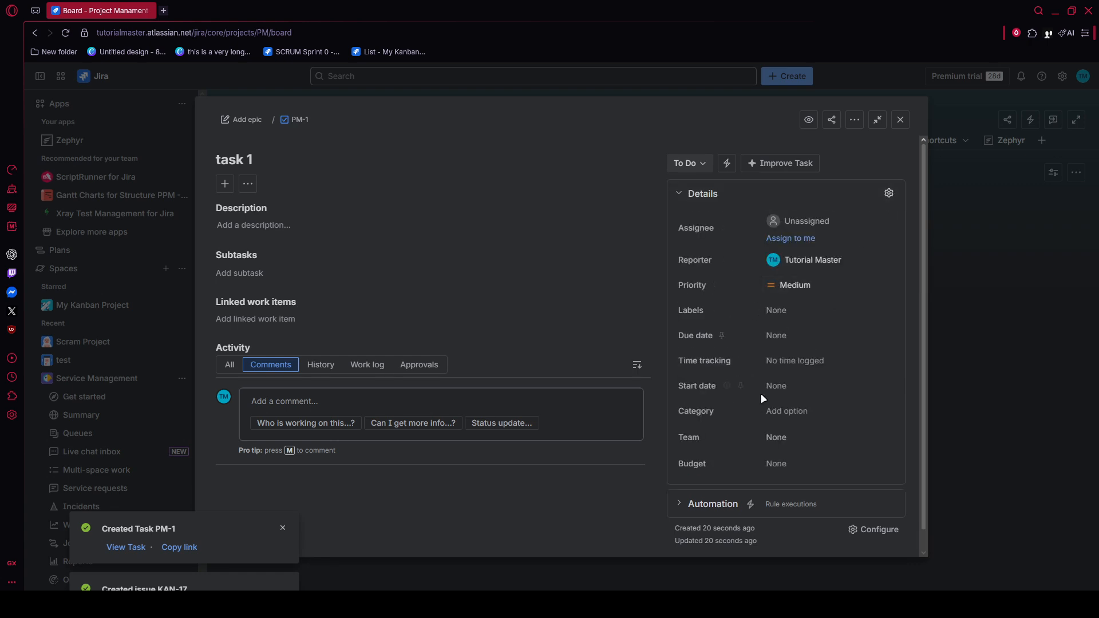
click(987, 403)
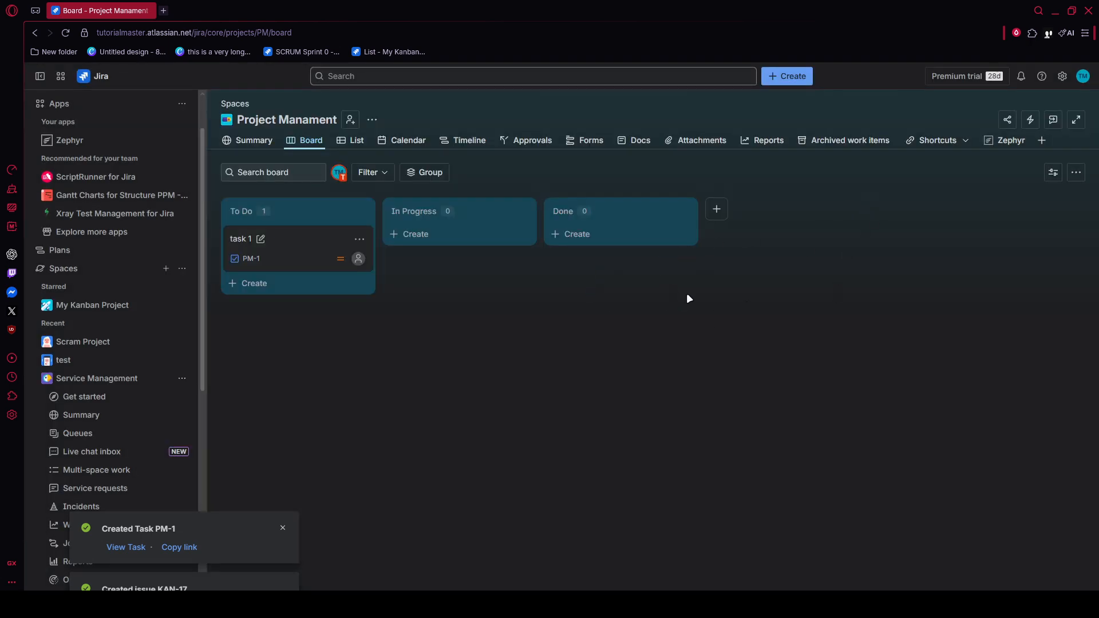